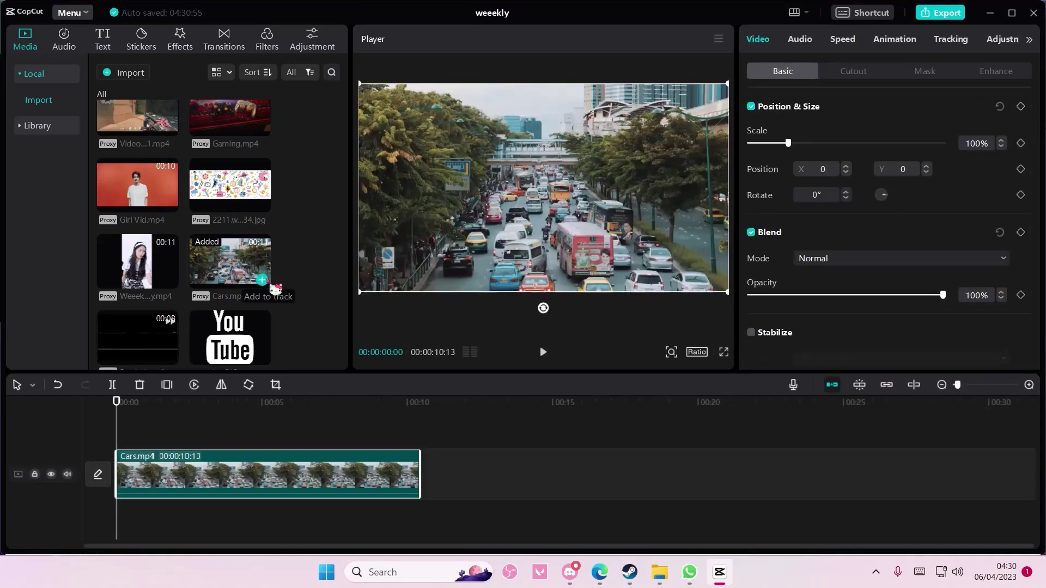
- Mute the Cars.mp4 track and add a black B&W library clip stretched over its full length
click(68, 474)
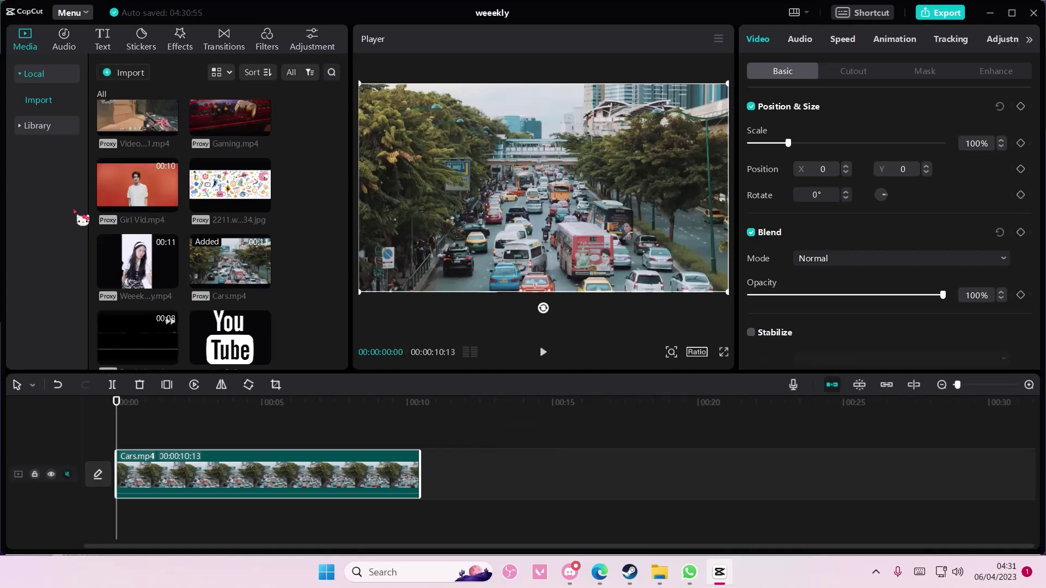
click(37, 125)
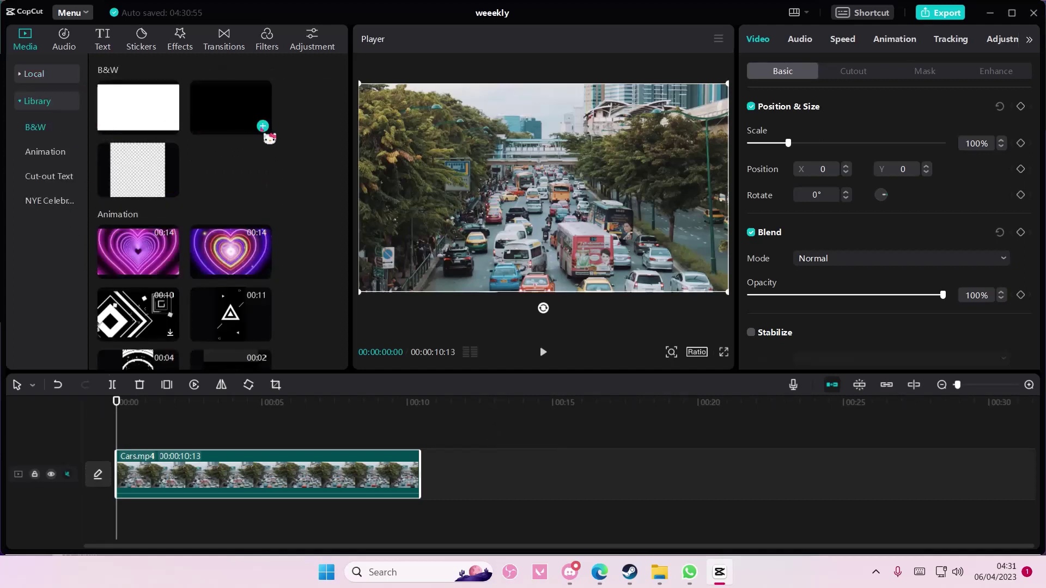
click(263, 127)
mouse_move(148, 479)
mouse_down()
mouse_move(373, 482)
mouse_move(414, 453)
mouse_up()
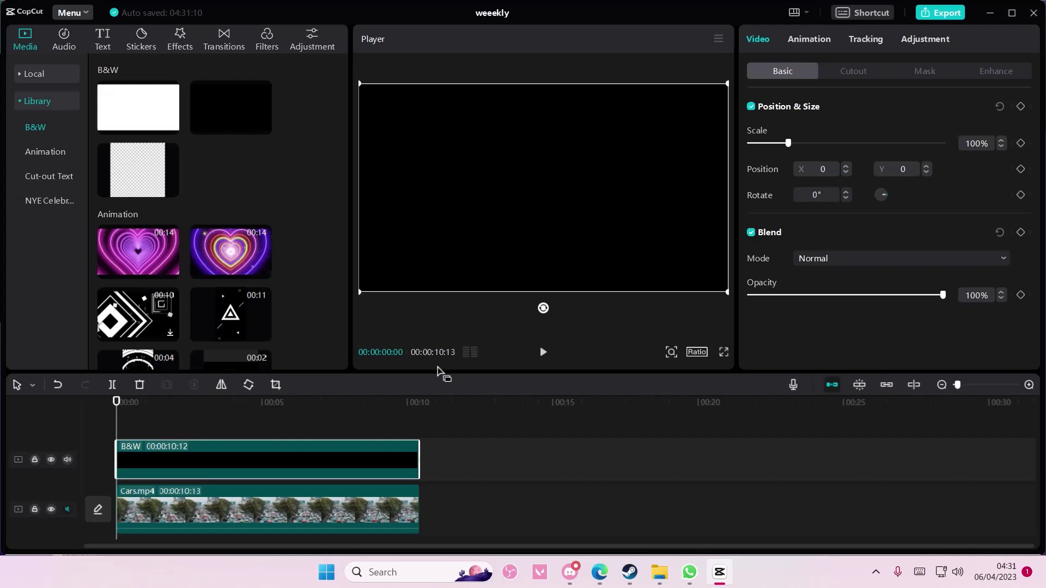
- Apply an inverted Filmstrip mask to the black clip and widen the band to full frame
click(918, 75)
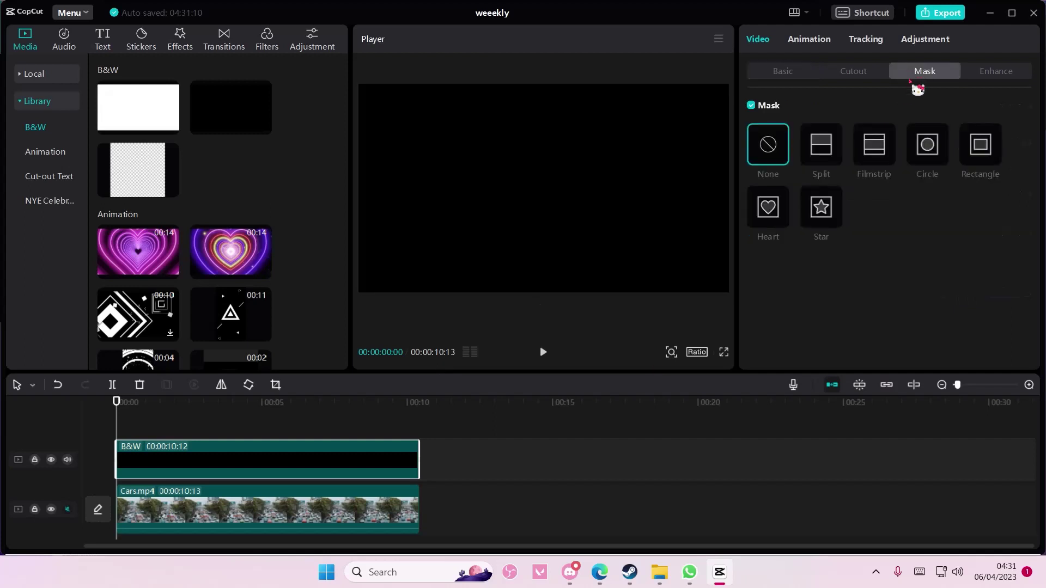
click(890, 152)
click(995, 109)
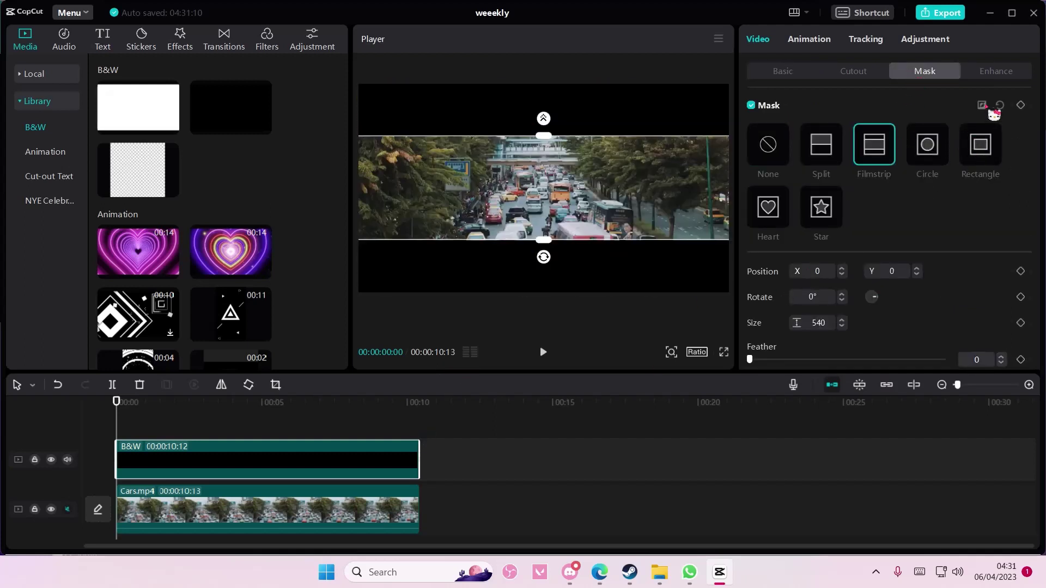
drag(544, 242, 544, 308)
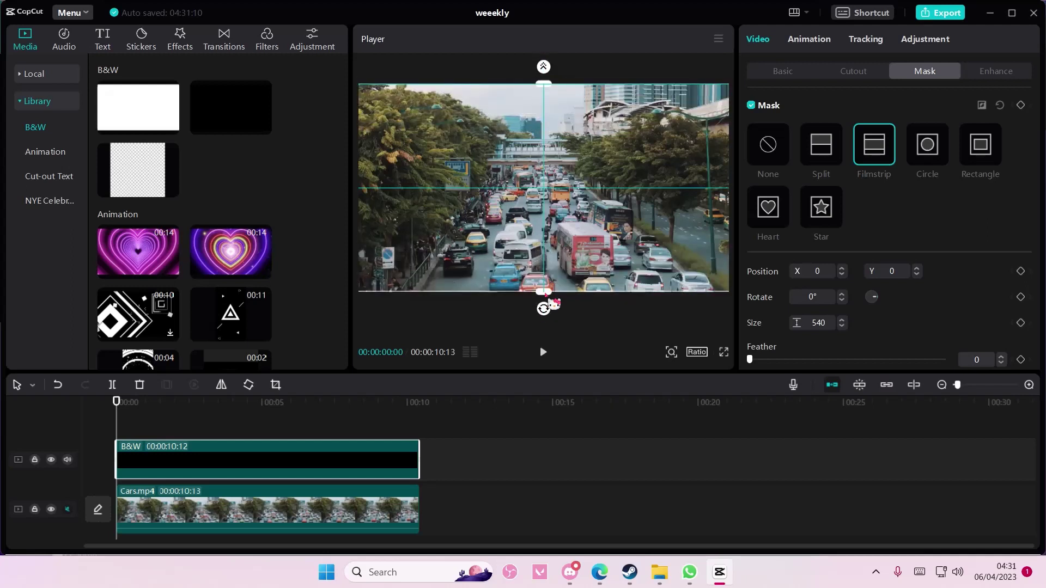
- Keyframe the mask around four seconds with a narrower band so black bars appear top and bottom
drag(115, 421, 240, 430)
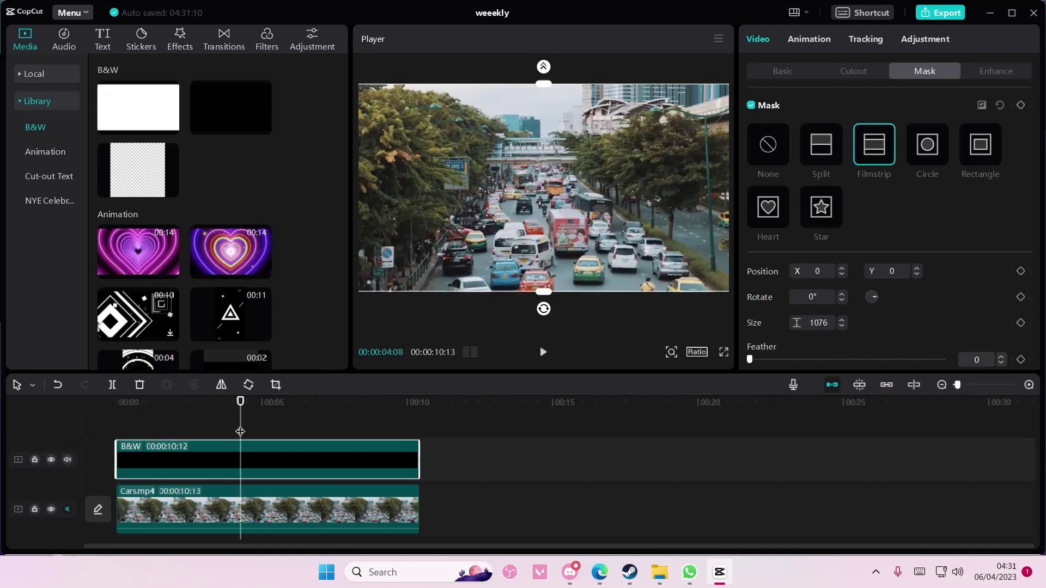
click(1020, 105)
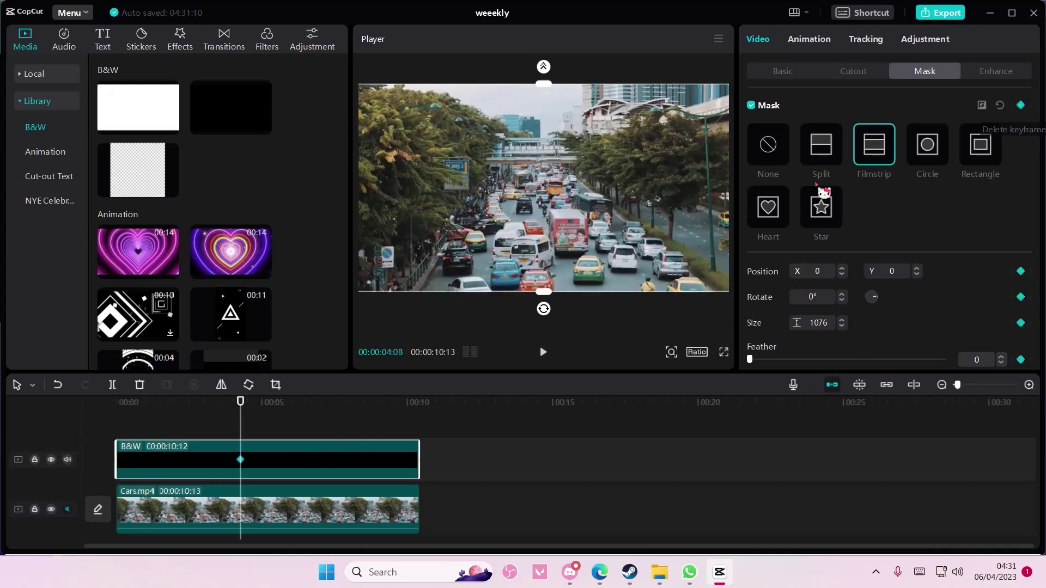
drag(545, 309, 544, 299)
click(1021, 105)
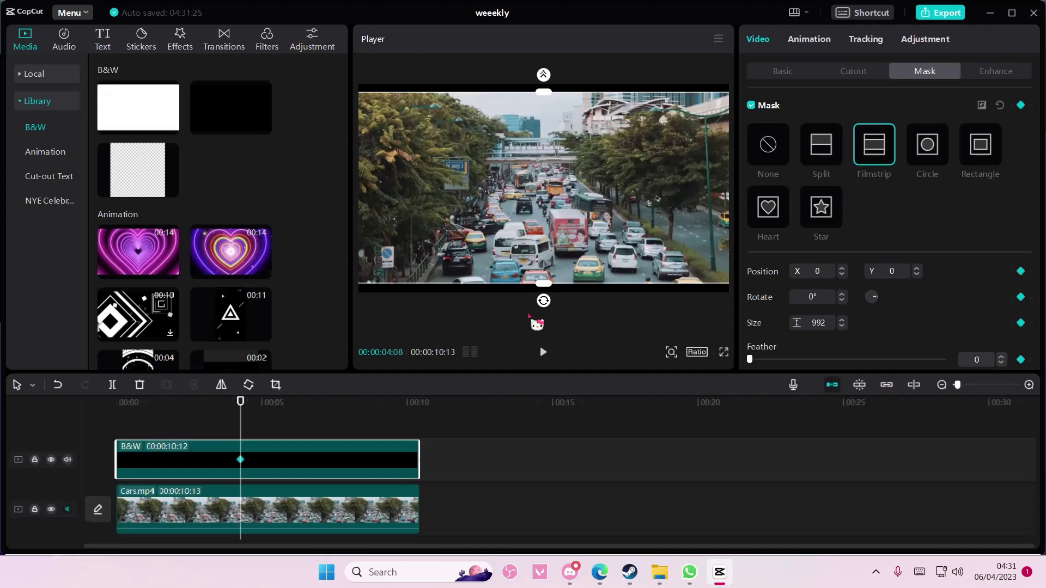
mouse_move(240, 422)
mouse_down()
mouse_move(116, 422)
mouse_move(248, 423)
mouse_up()
click(1021, 105)
drag(546, 307, 547, 263)
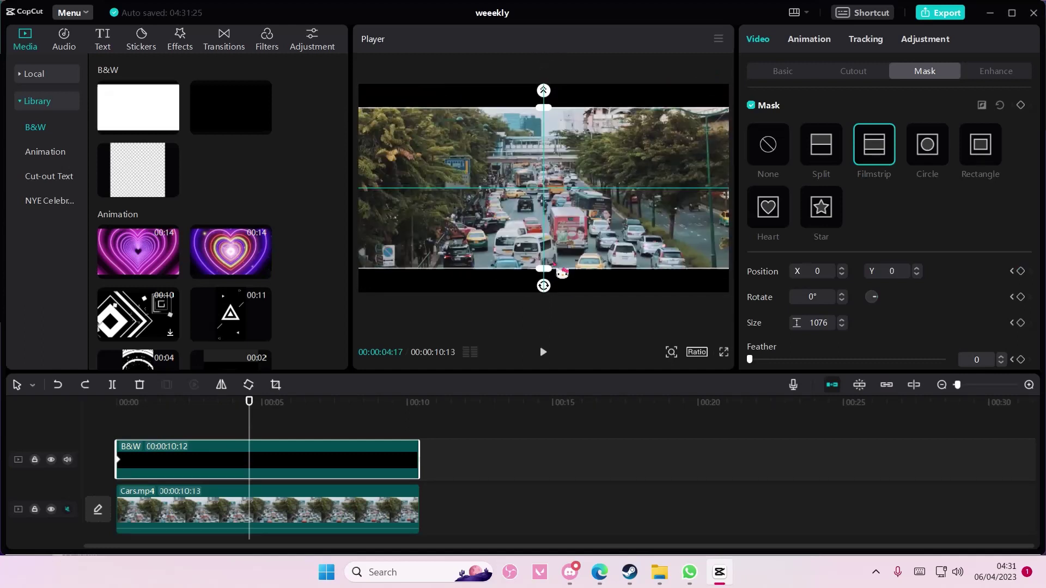
- Preview the animated letterbox bars from the start, then pause with the black clip selected
click(303, 429)
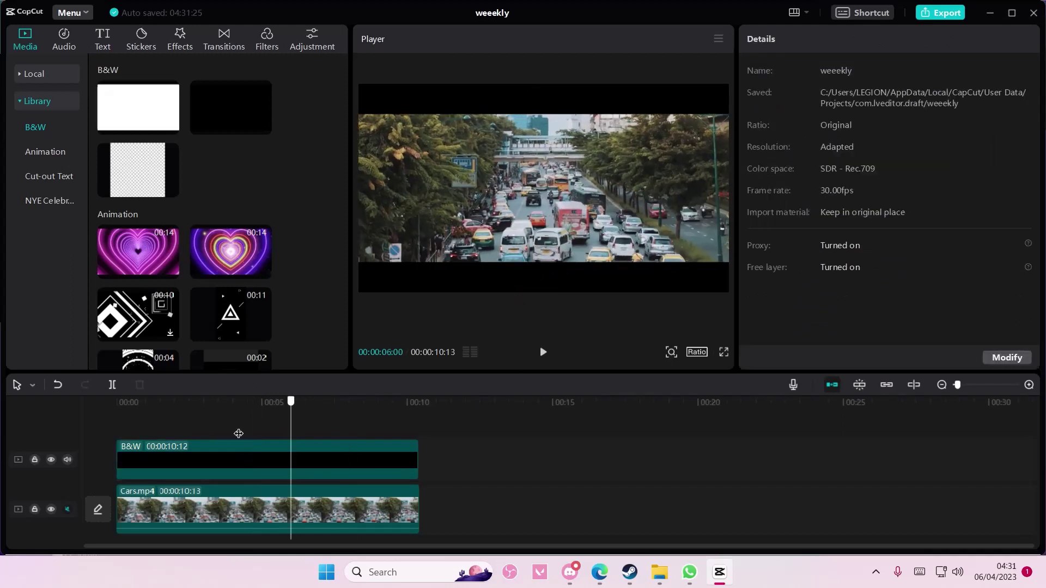
drag(303, 401, 116, 402)
click(543, 352)
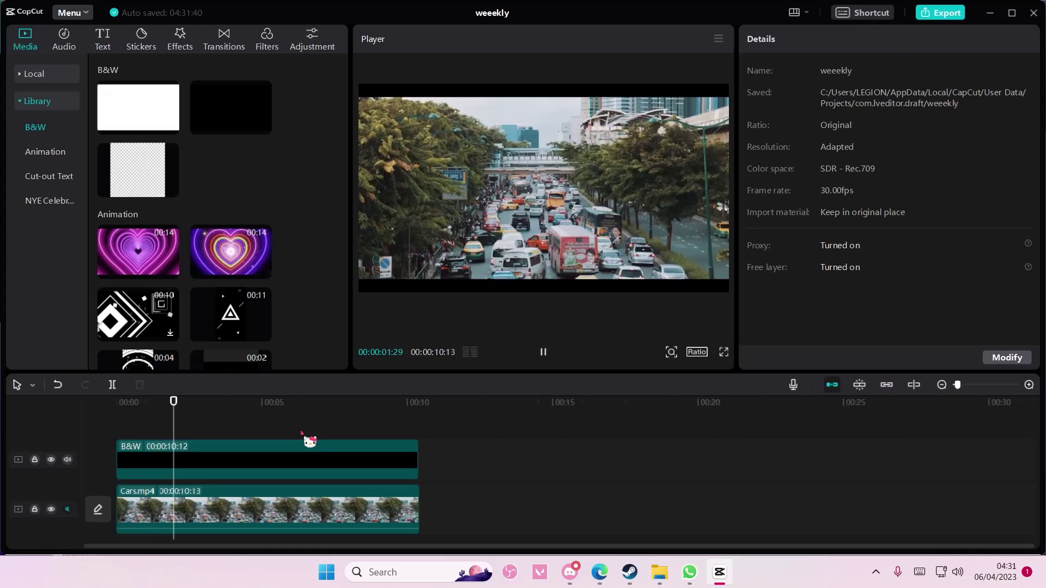
click(248, 477)
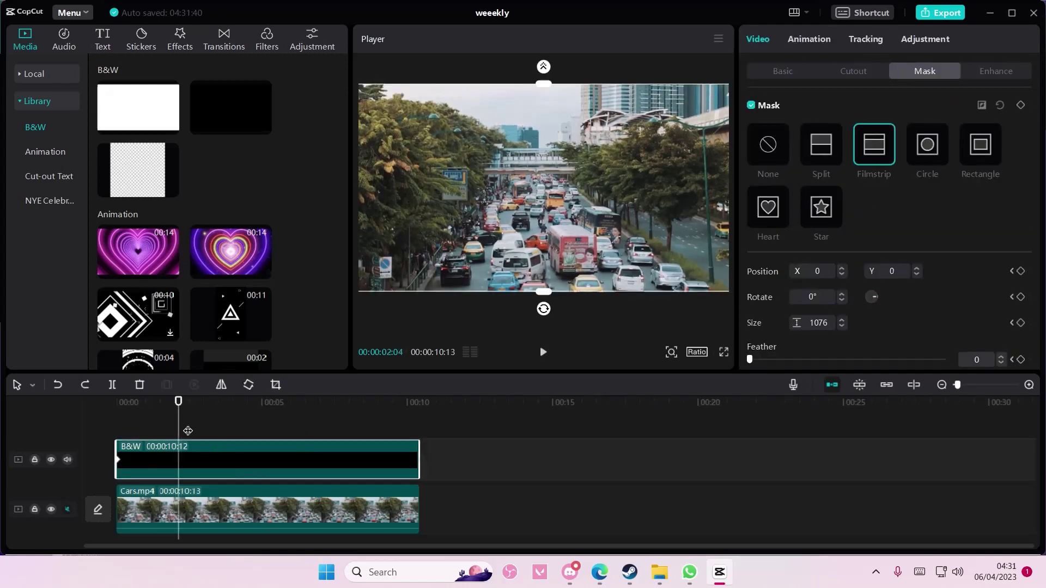
- At 00:00:01:17, keyframe the filmstrip mask with a narrower band, then deselect the clip
mouse_move(181, 401)
mouse_down()
mouse_move(153, 401)
mouse_move(162, 401)
mouse_up()
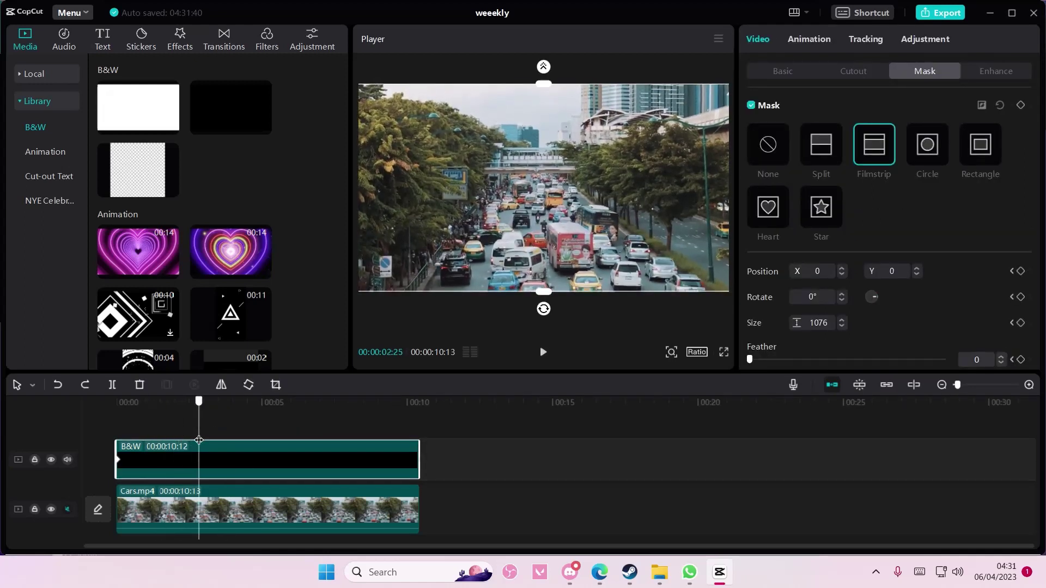
click(1021, 104)
drag(543, 293, 543, 269)
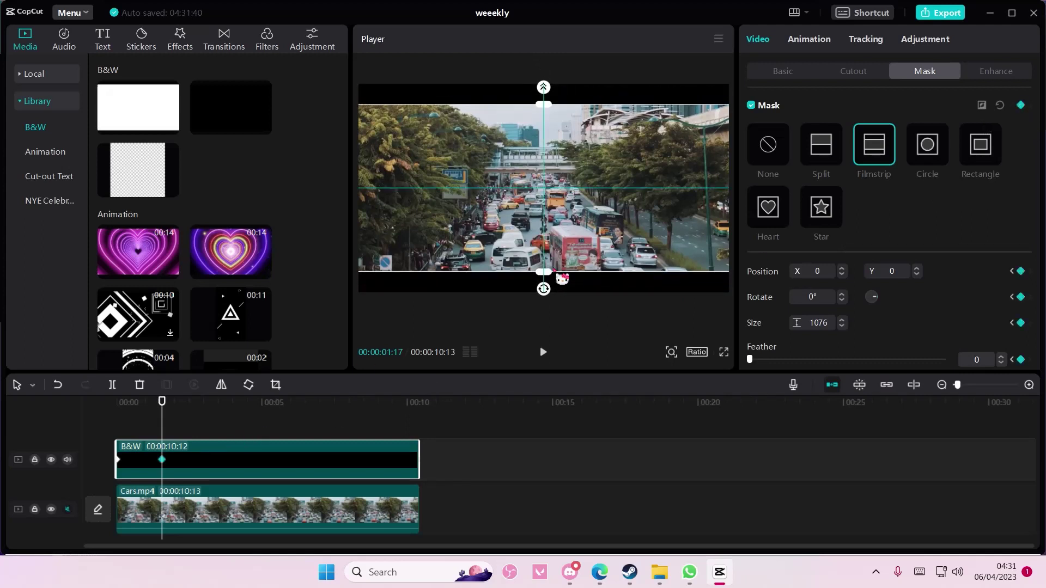
click(234, 420)
drag(235, 419, 79, 432)
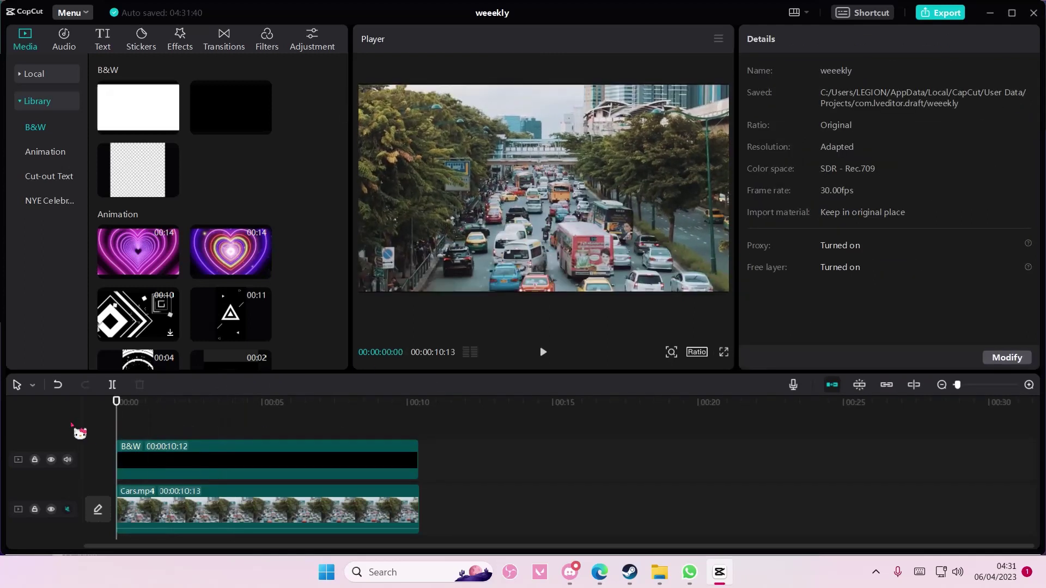
key(space)
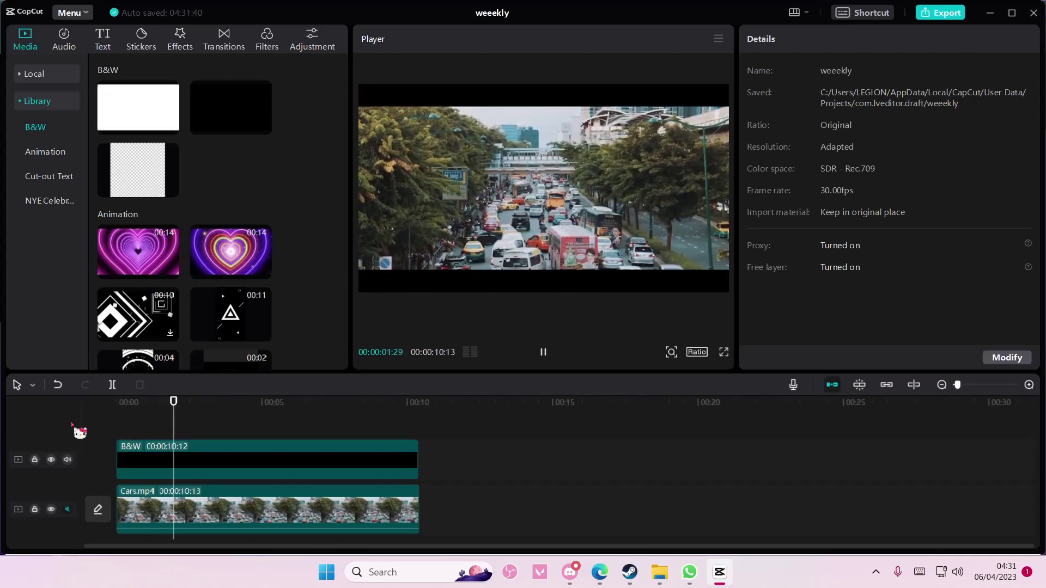
key(space)
click(174, 451)
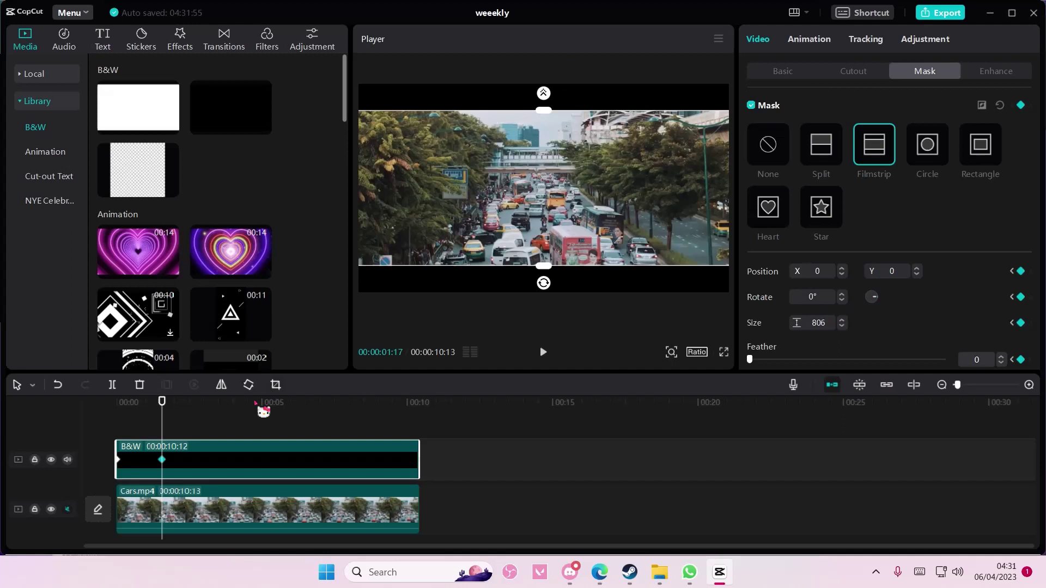
click(229, 409)
drag(230, 404, 62, 422)
key(space)
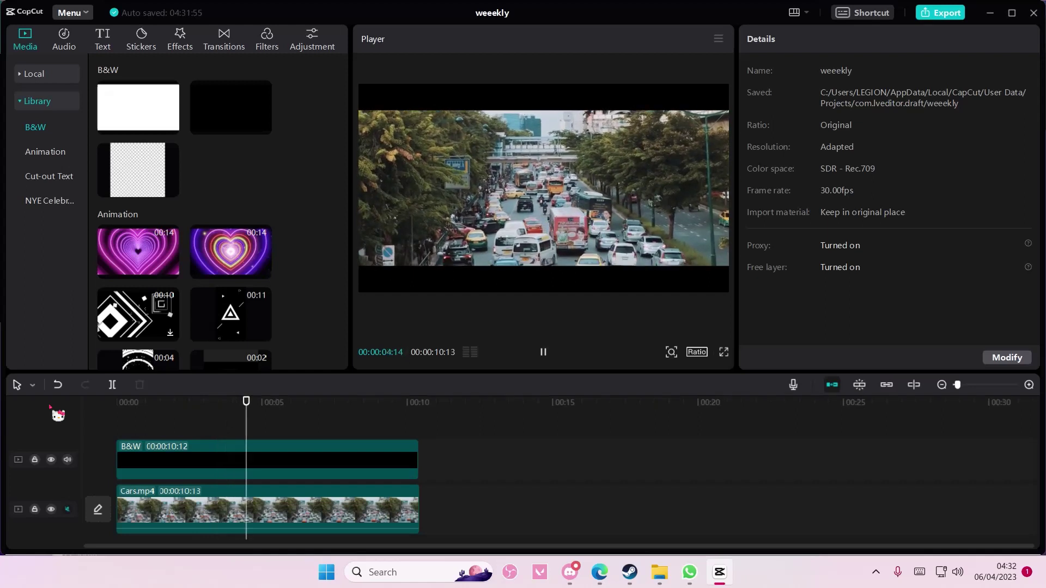
key(space)
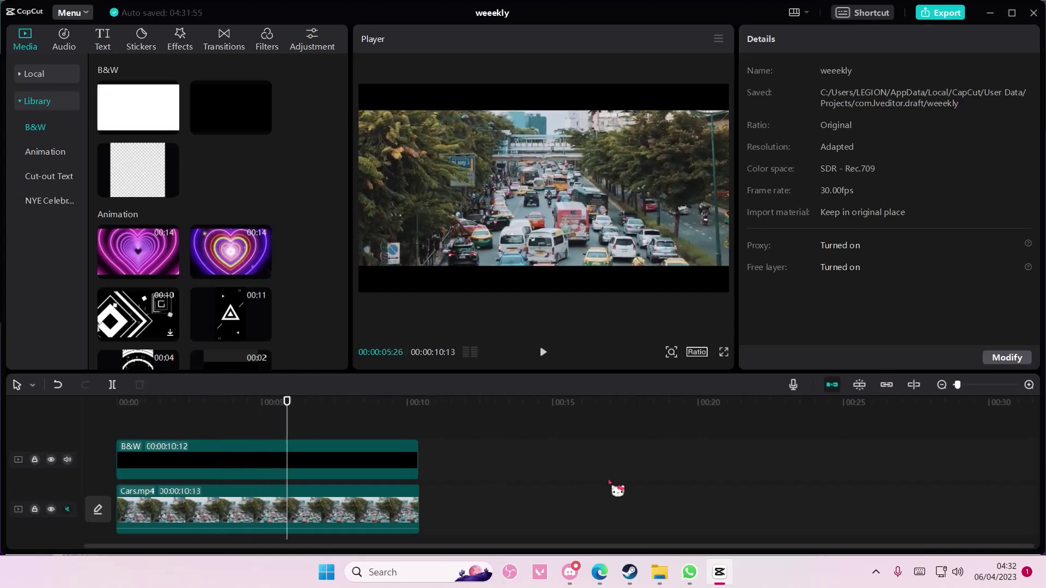